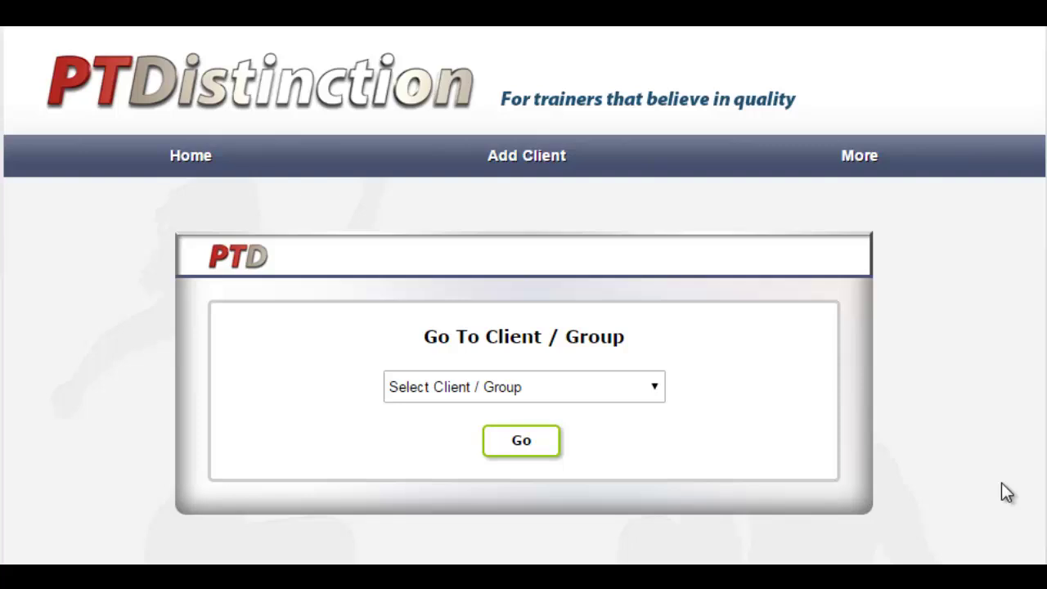
Select Example Client in the Go To Client / Group picker and go to its page
click(659, 399)
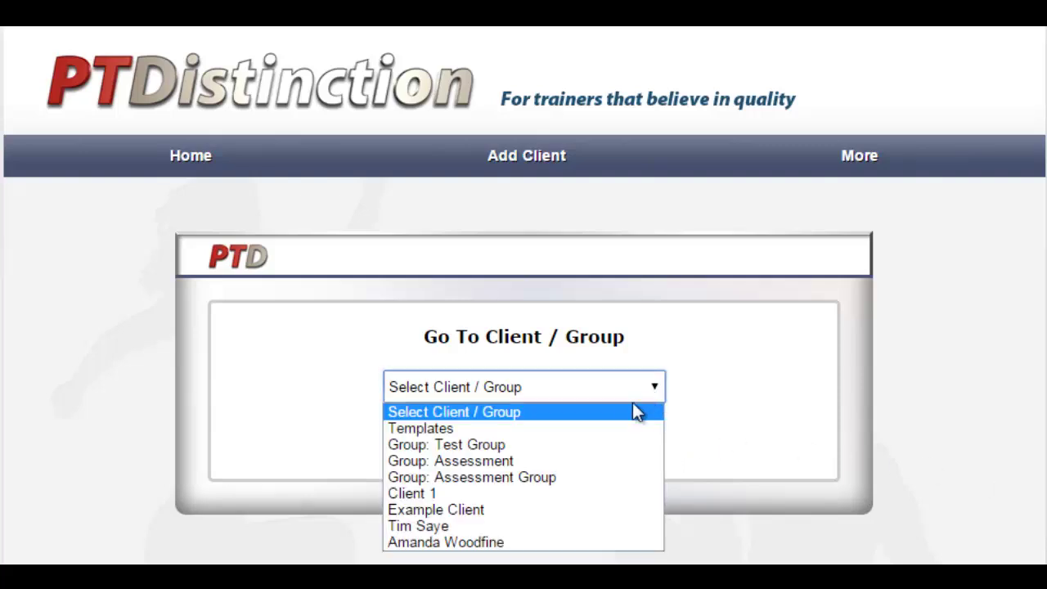
click(540, 509)
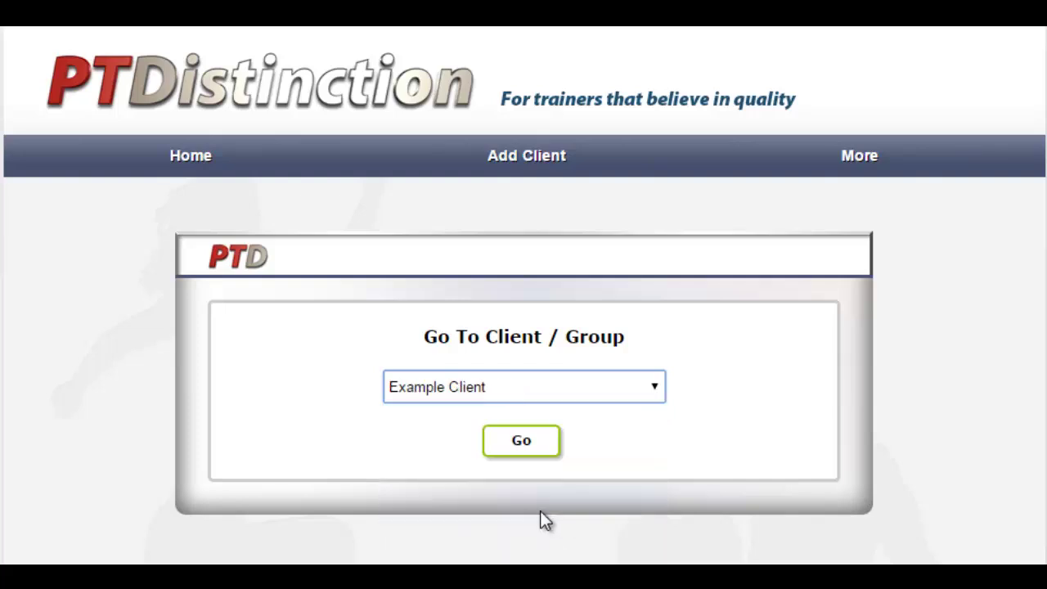
click(532, 449)
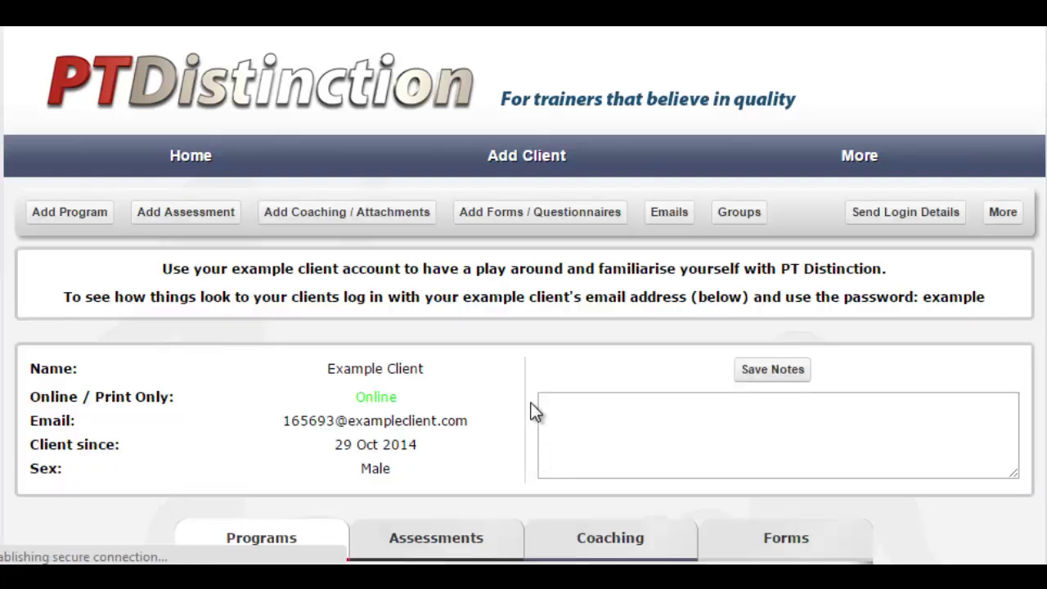
Add a Progress Photo Sheet to Example Client's coaching and attachments
click(409, 223)
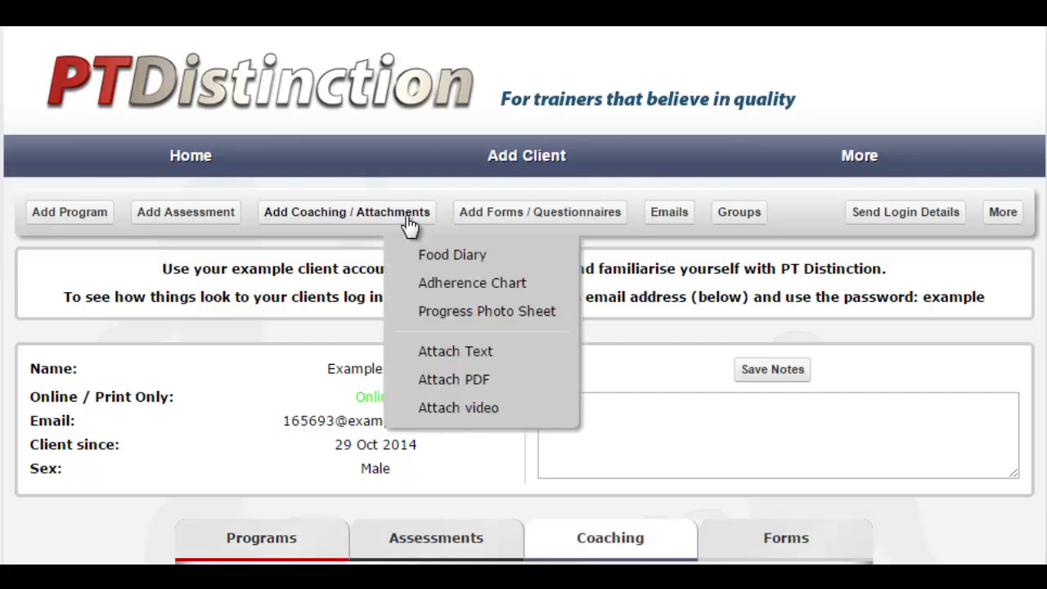
click(447, 314)
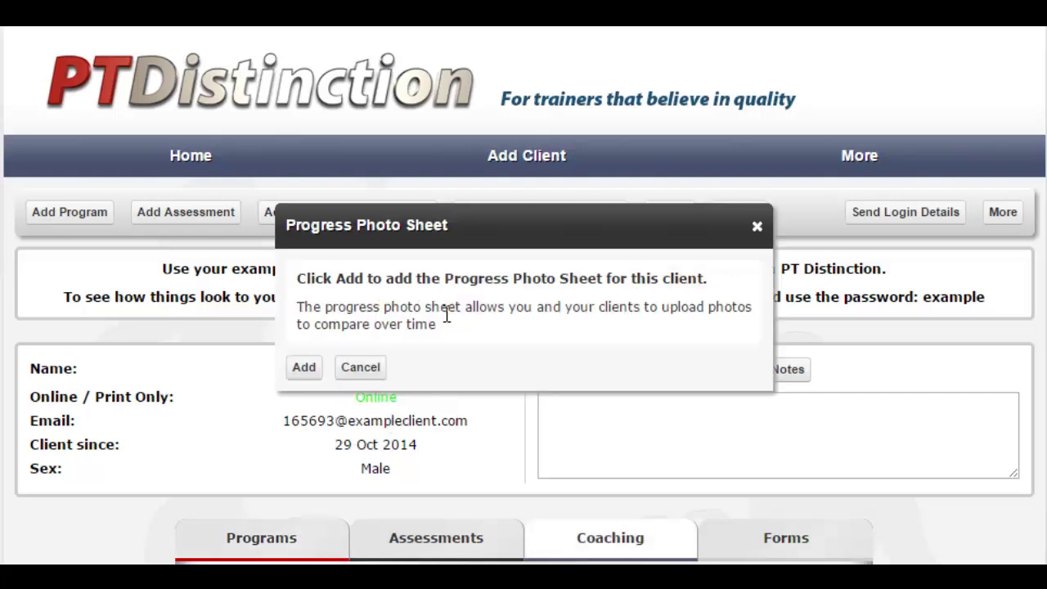
click(303, 368)
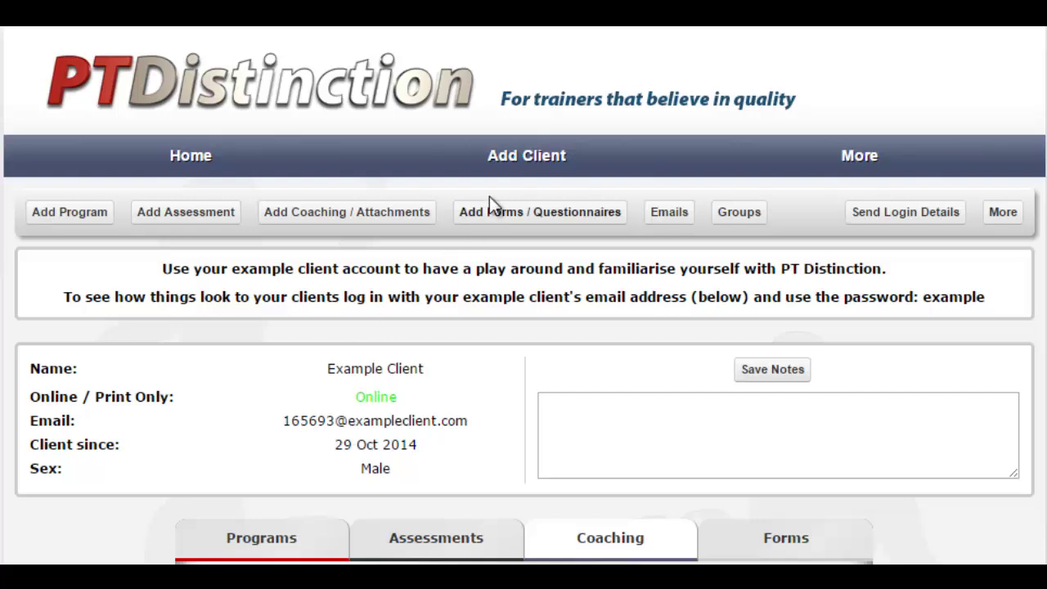
Go from the home page to the Client Groups list under More > Clients / Groups
click(188, 156)
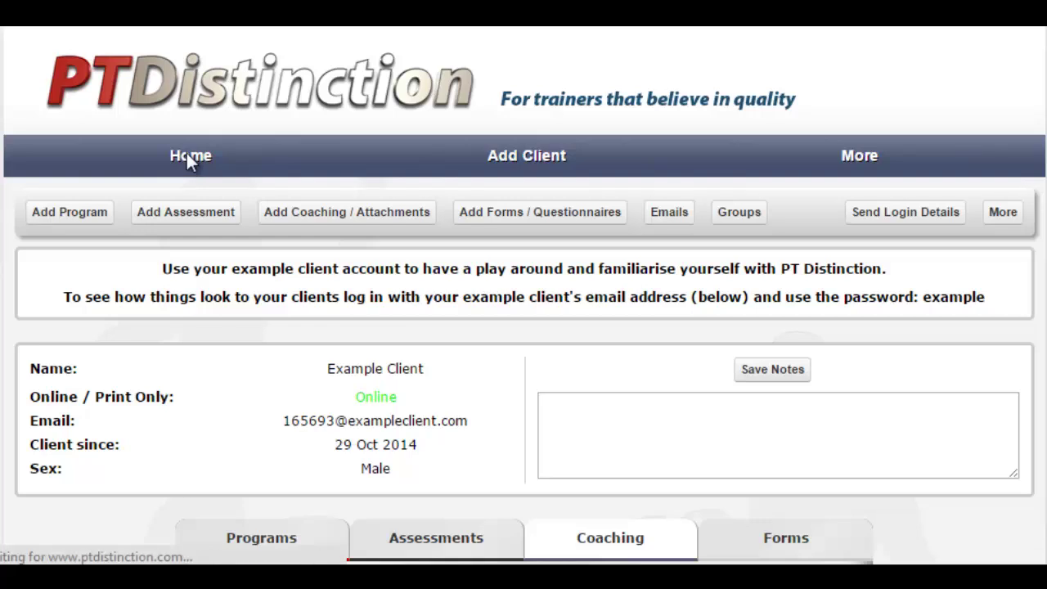
click(859, 167)
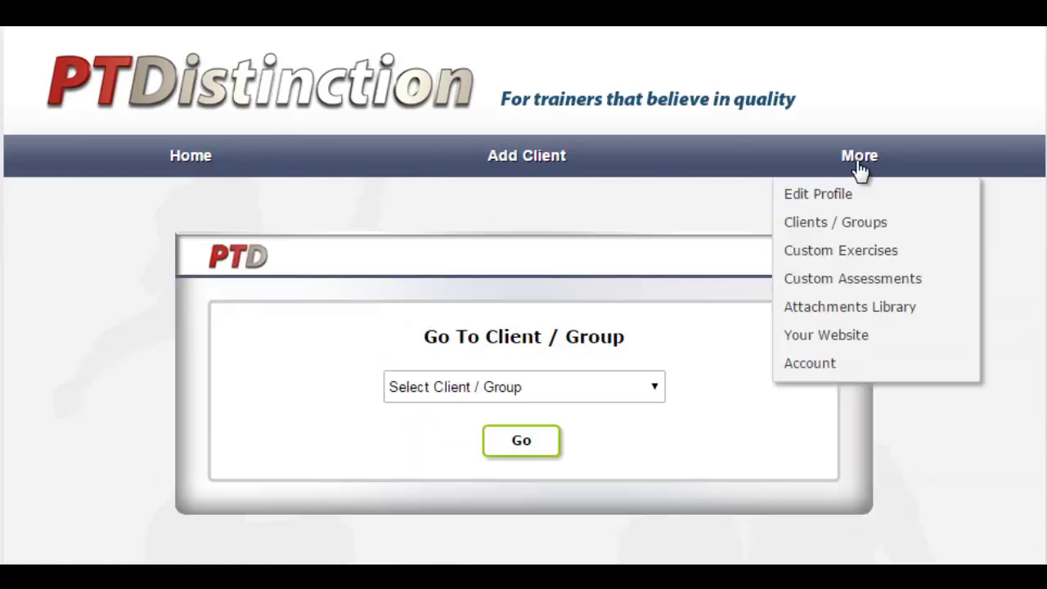
click(848, 227)
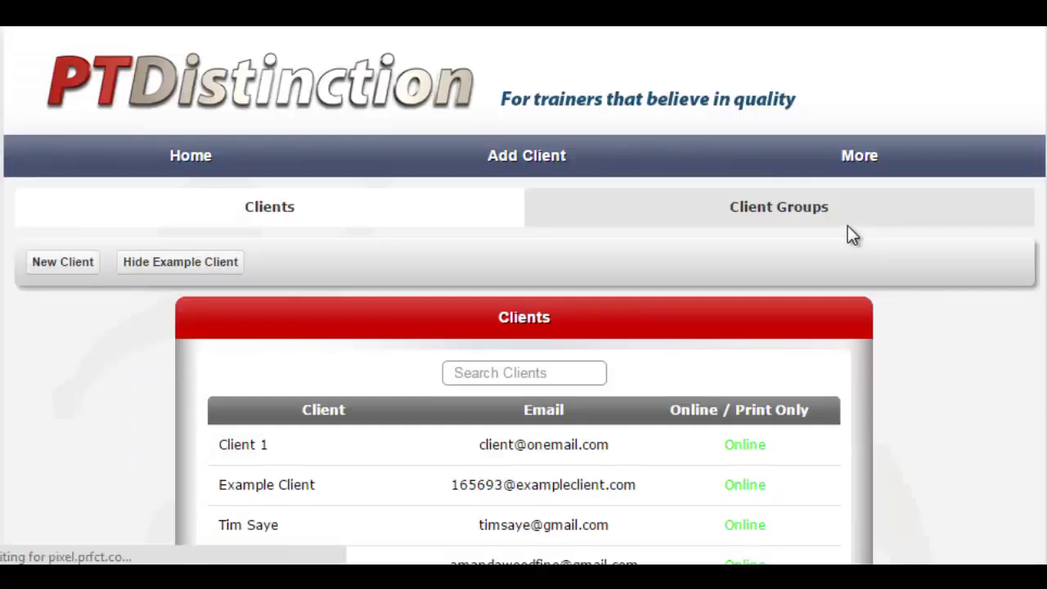
click(771, 214)
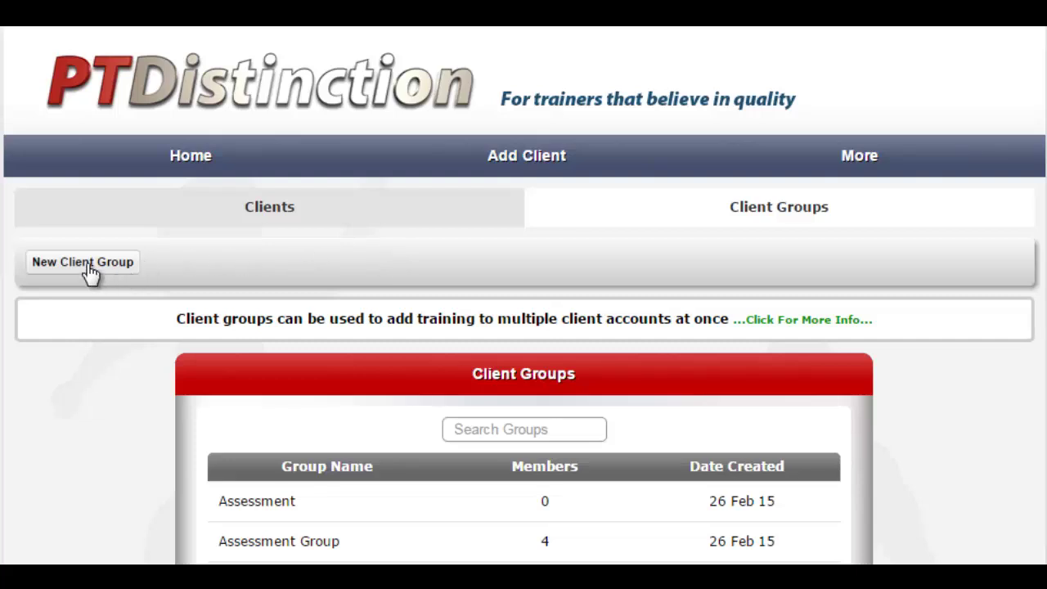
Create a new client group named 'Before and After Photos'
click(90, 274)
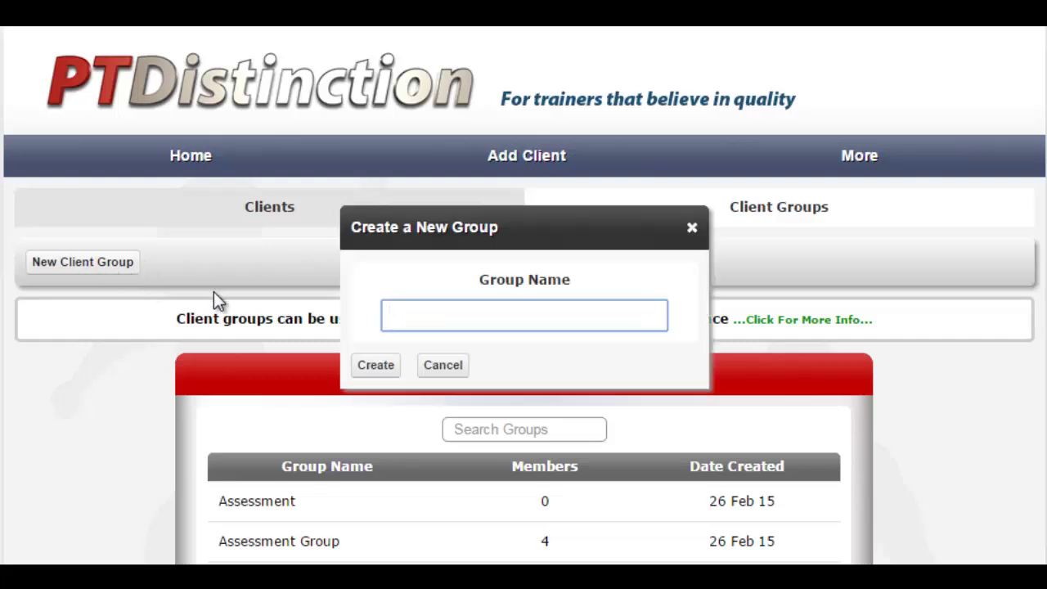
key(Caps_Lock)
text(B)
key(Caps_Lock)
text(efo)
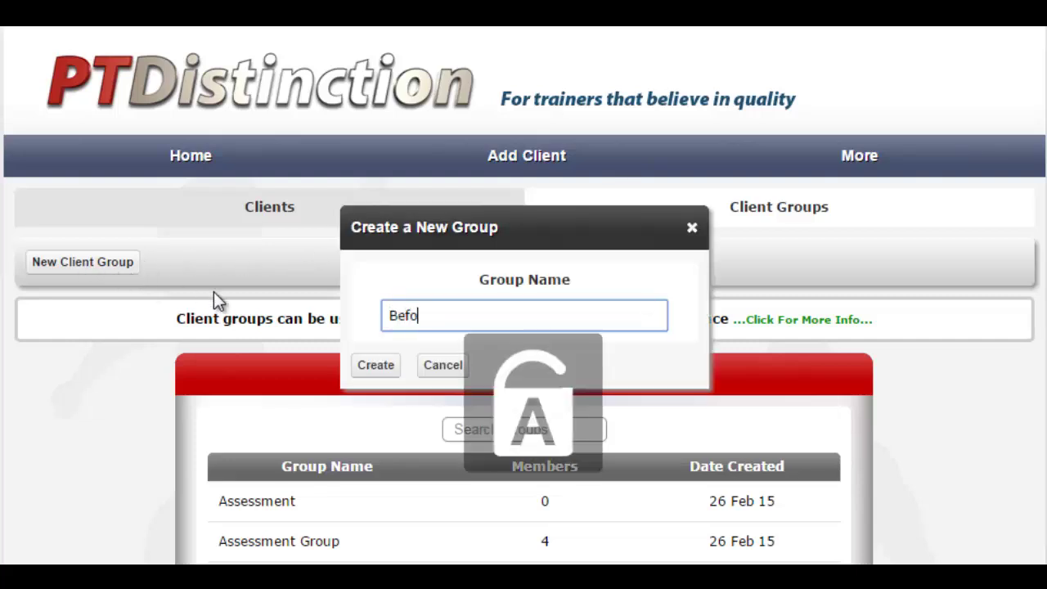
text(re and)
key(Caps_Lock)
text(A)
key(Caps_Lock)
text(fter)
key(Caps_Lock)
text(P)
key(Caps_Lock)
text(hotos)
click(368, 368)
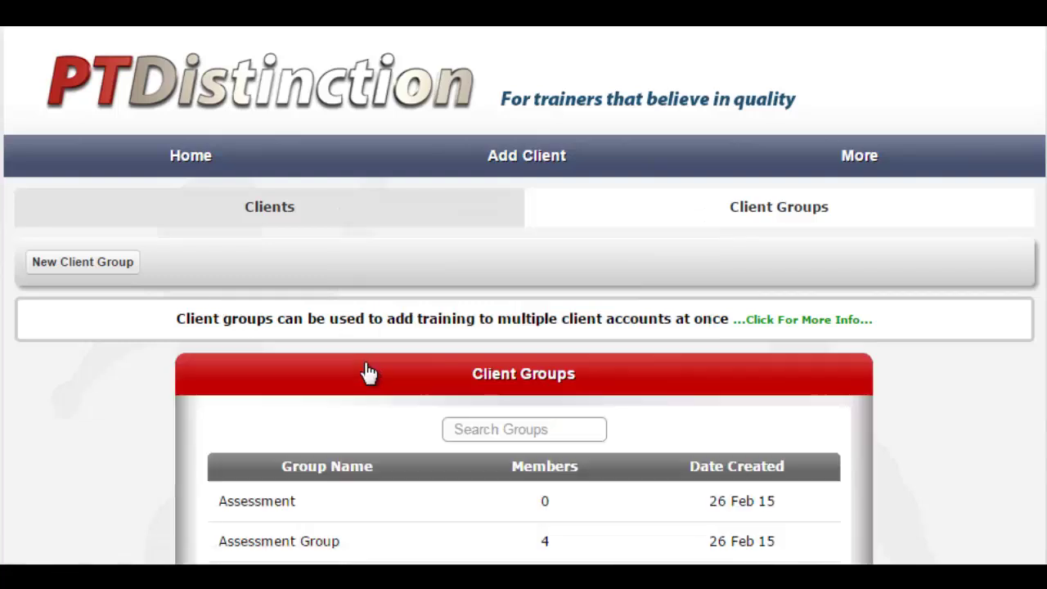
Open the Before and After Photos group from the client groups list
scroll(914, 353, down, 2)
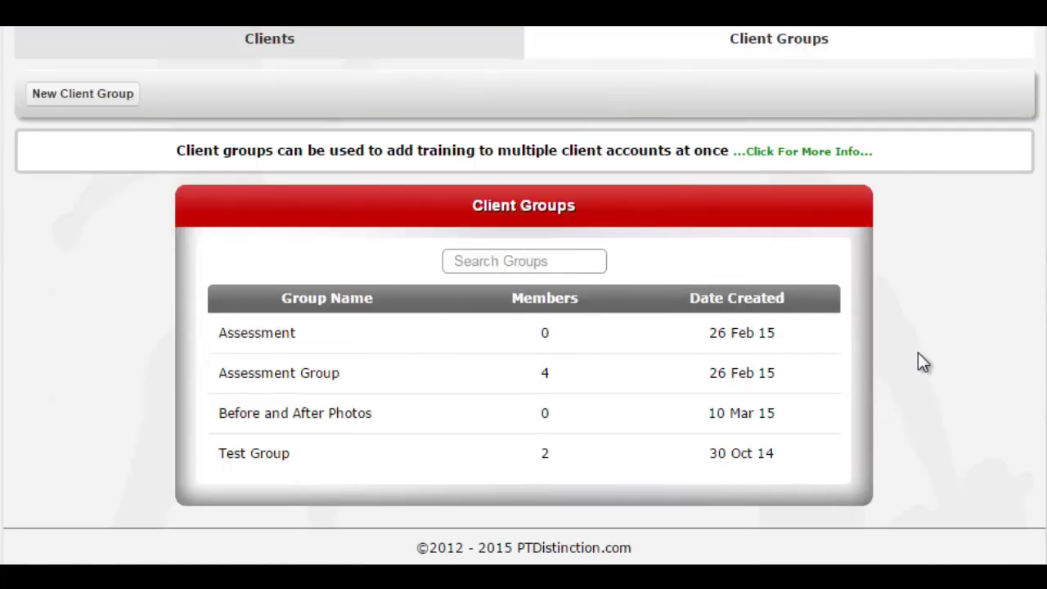
click(339, 415)
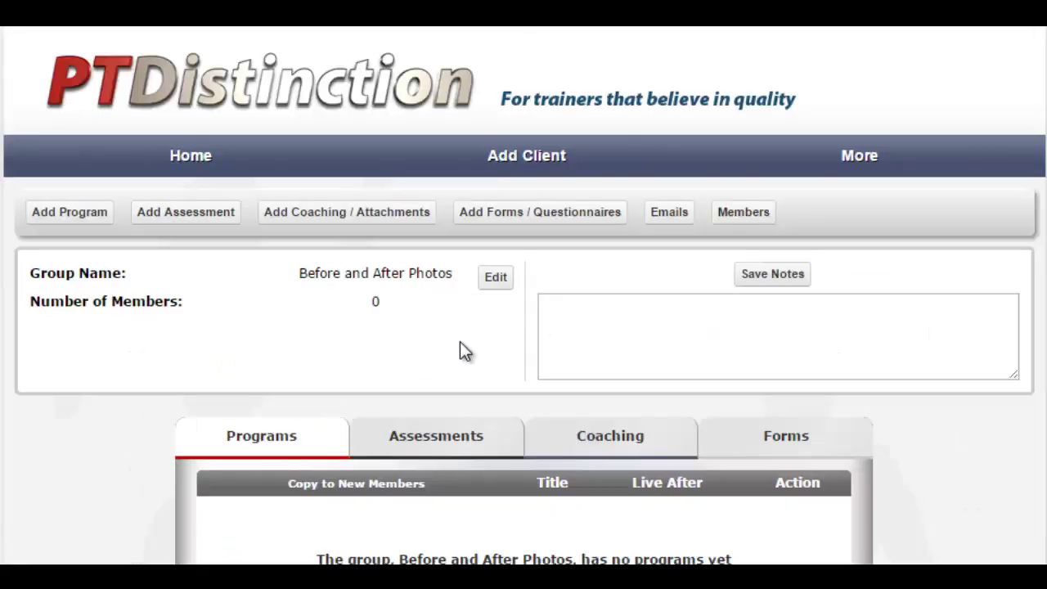
scroll(1024, 357, down, 2)
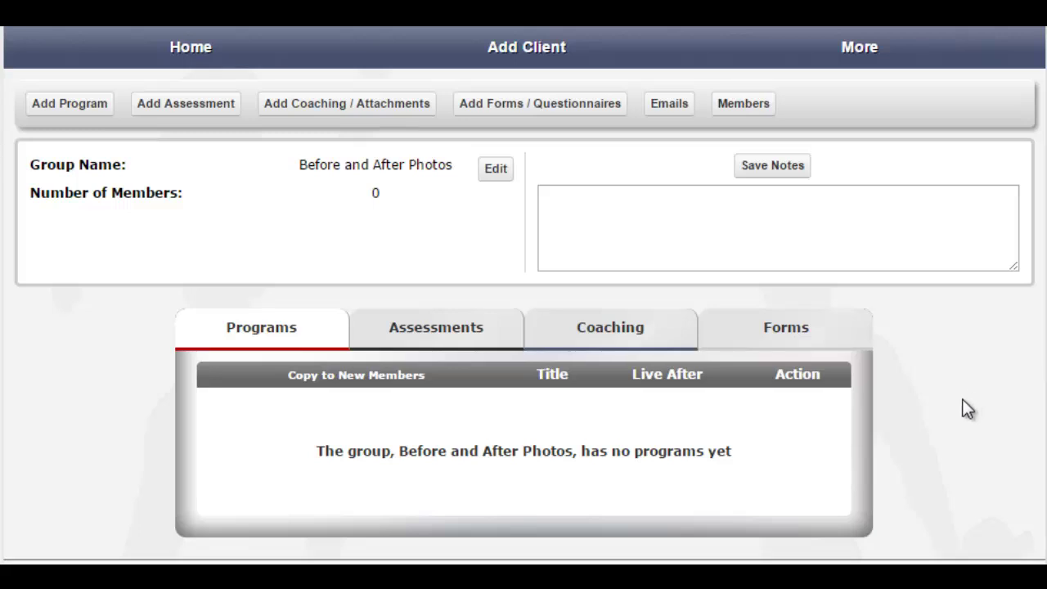
scroll(682, 252, up, 2)
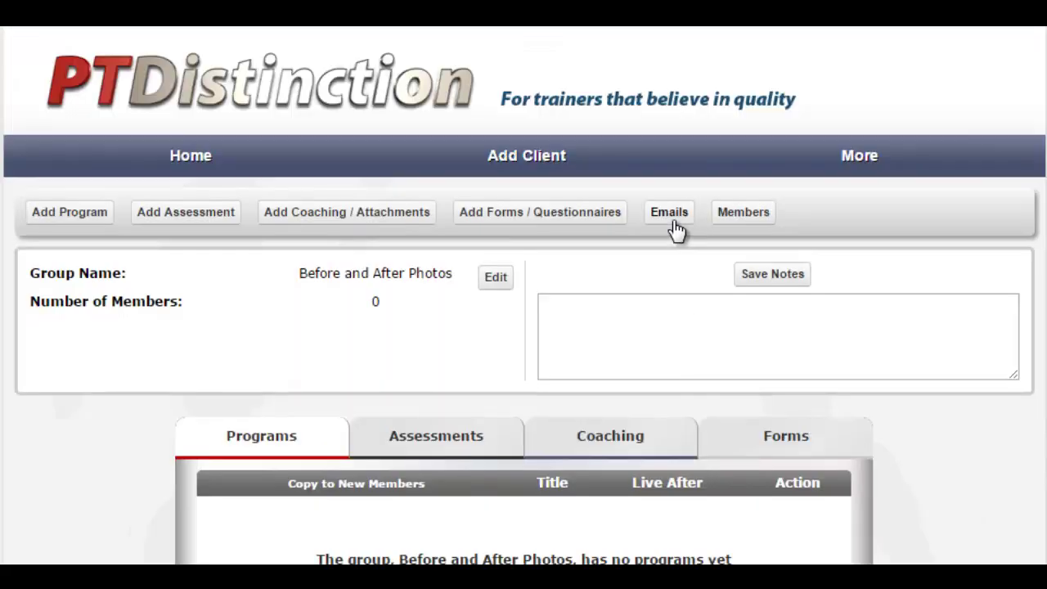
Add All Clients to the group with group content copied to their accounts
click(732, 214)
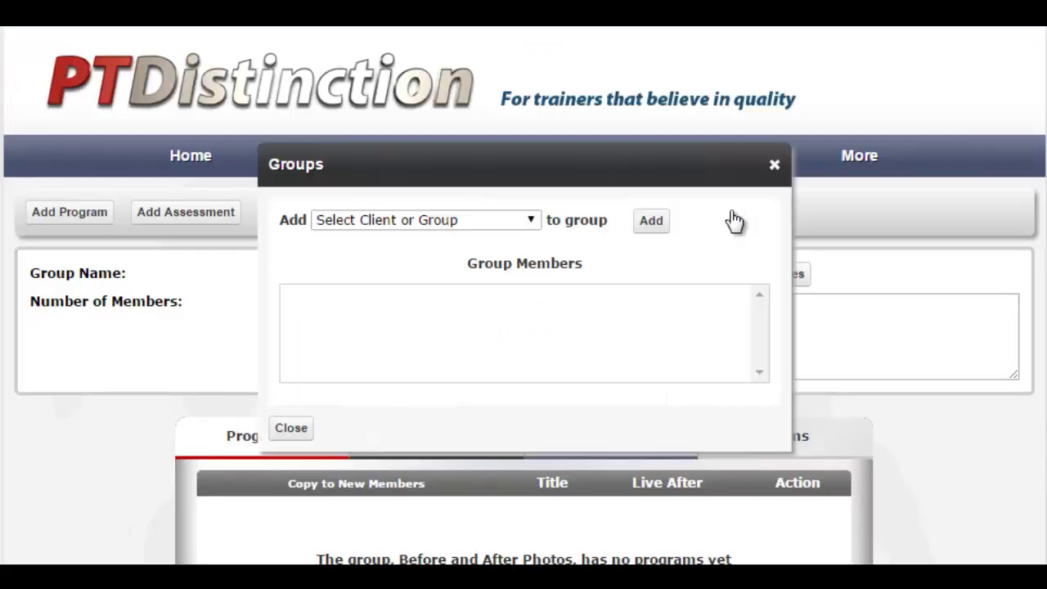
click(532, 221)
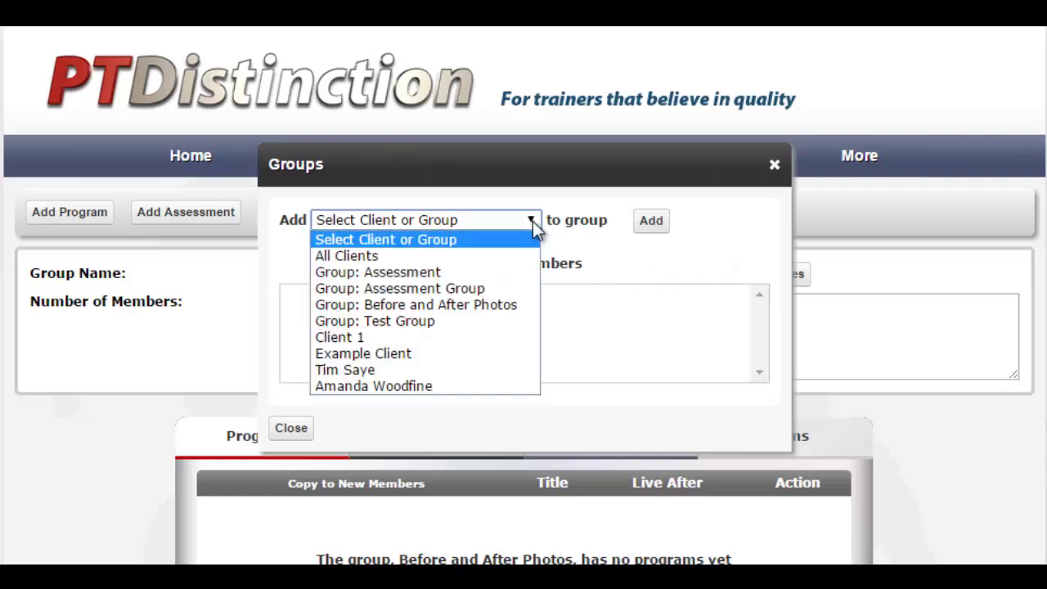
click(367, 256)
click(653, 224)
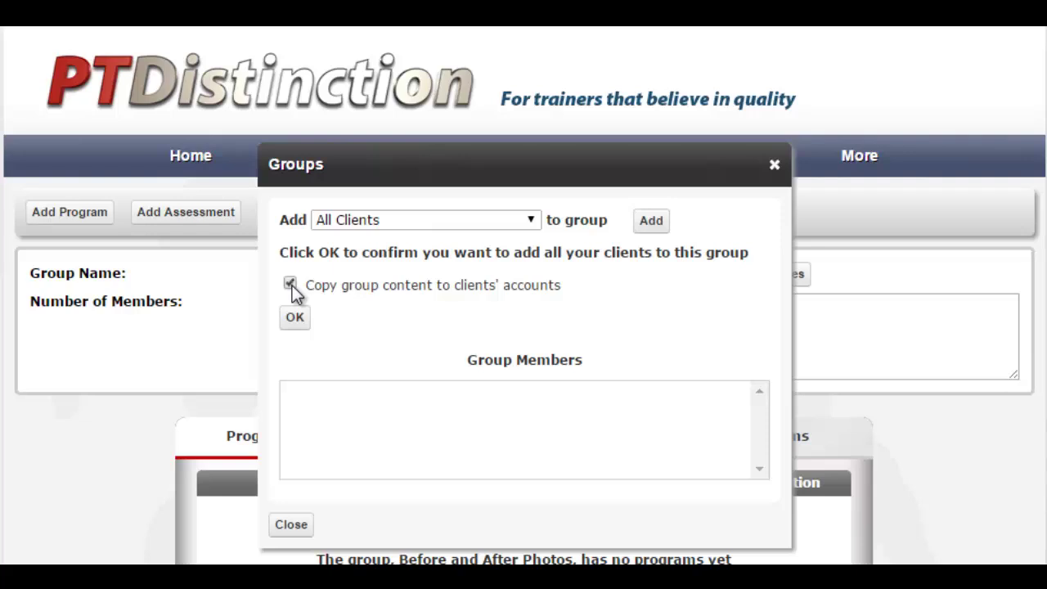
click(291, 322)
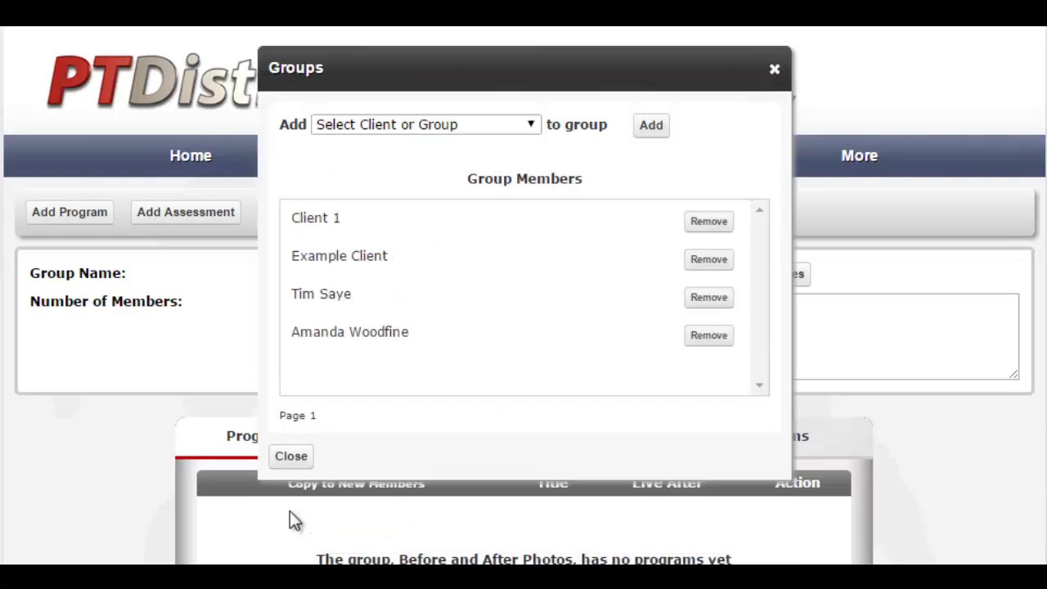
click(290, 447)
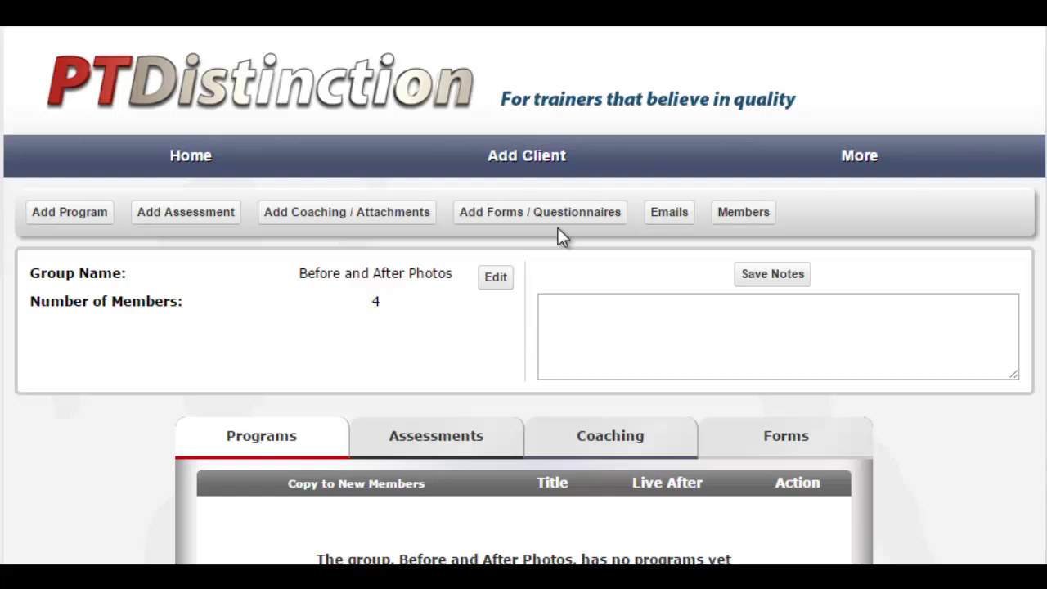
Add a Progress Photo Sheet to the group, including current members' accounts
click(353, 223)
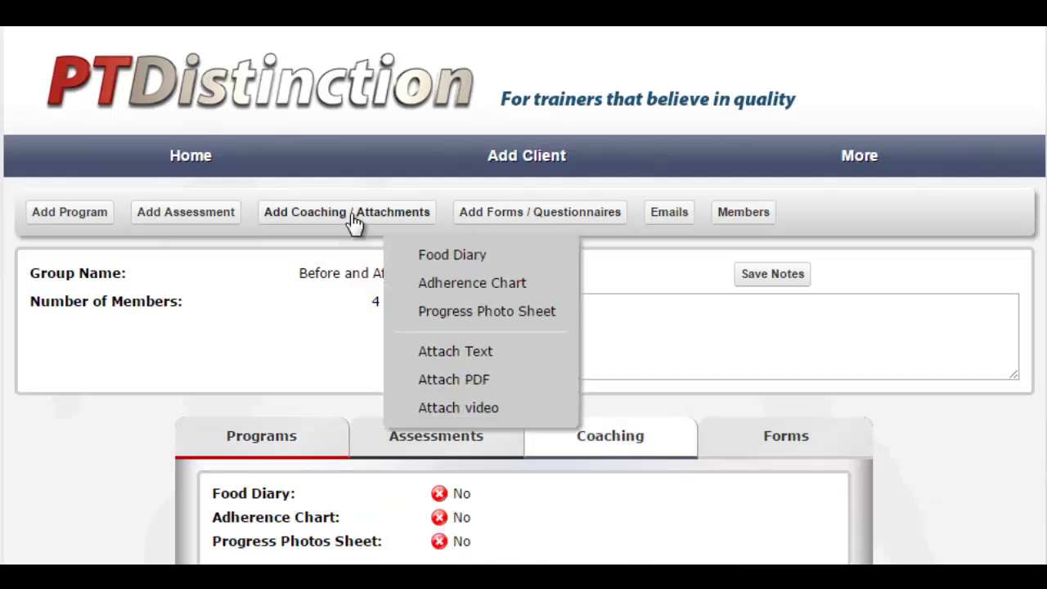
click(472, 314)
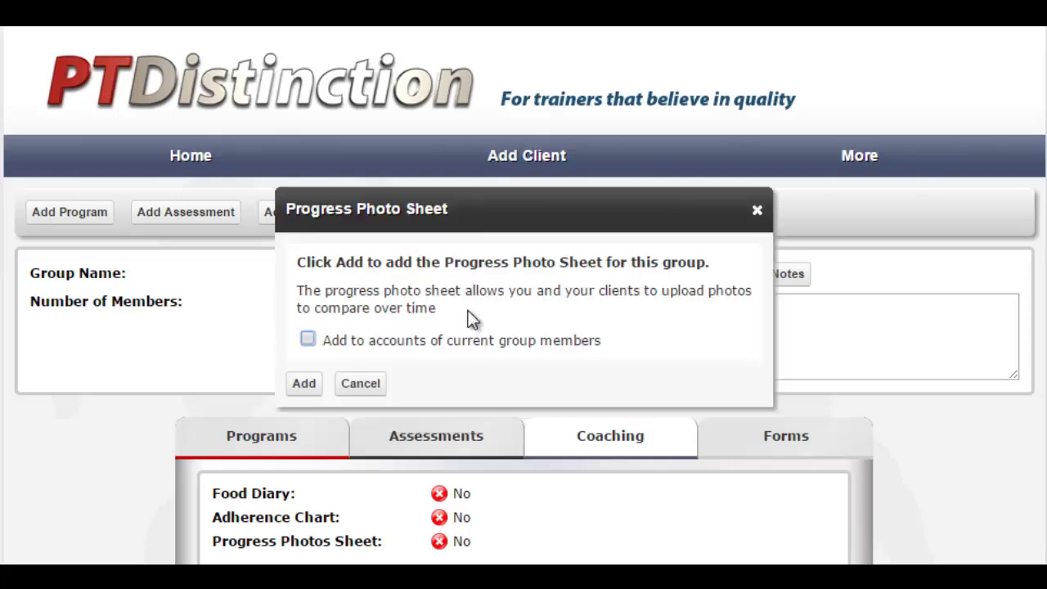
click(309, 339)
click(305, 384)
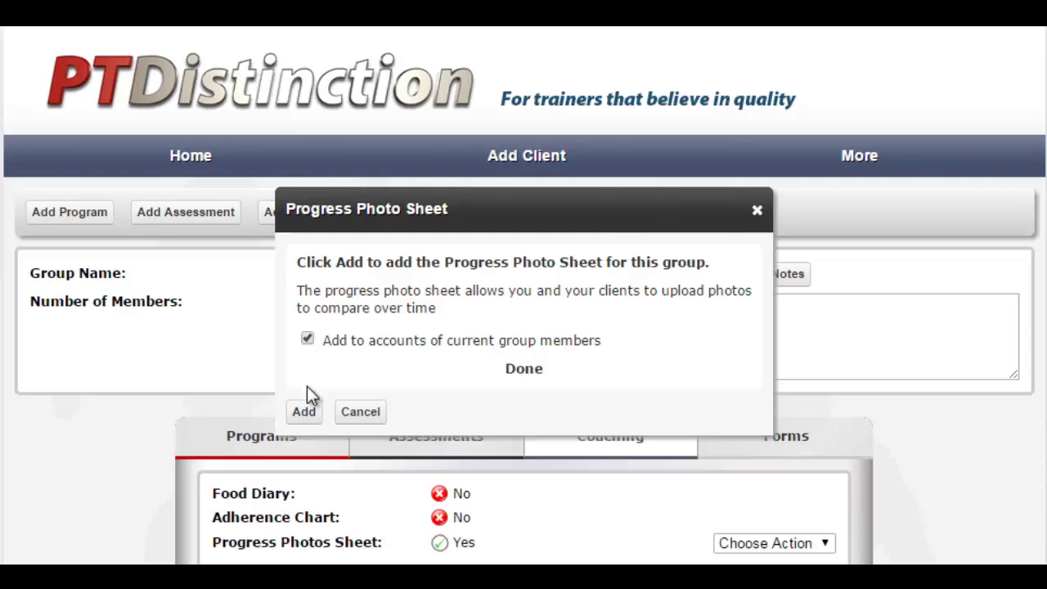
click(303, 414)
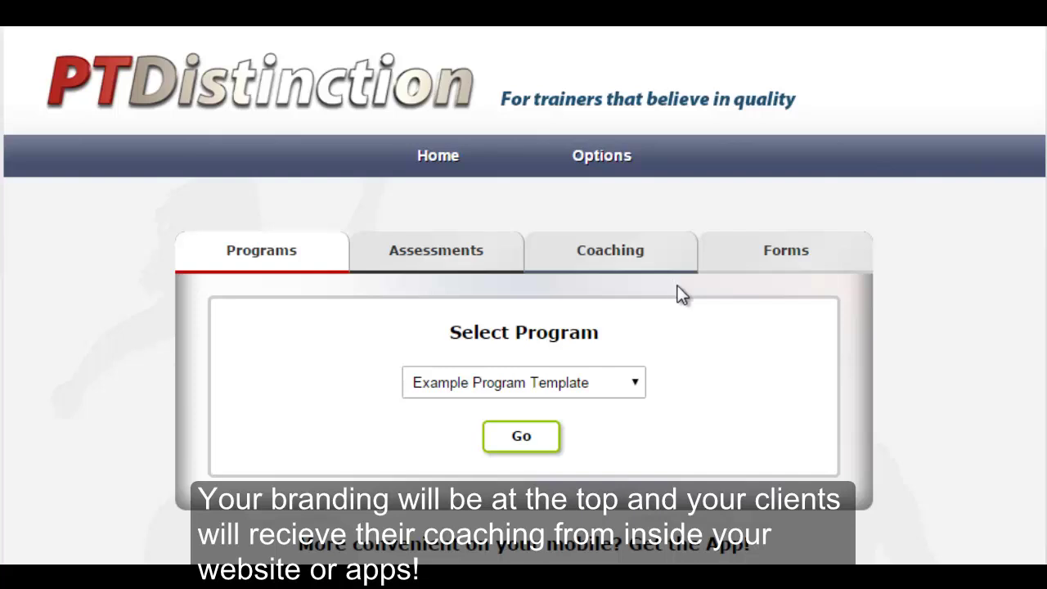
In the client view, open the Progress Photo Sheet from the Coaching tab
click(631, 270)
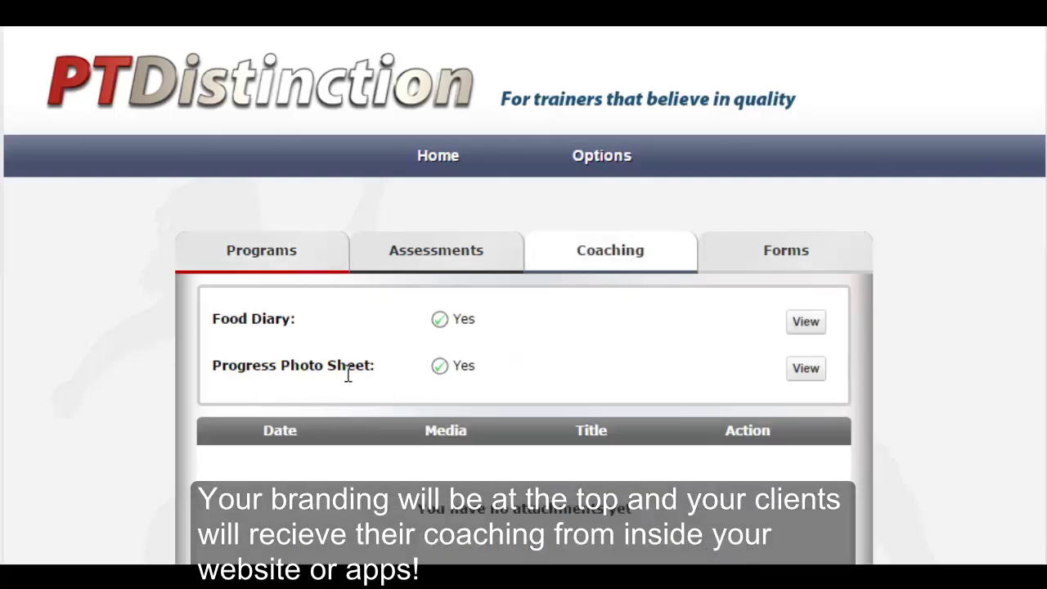
click(810, 374)
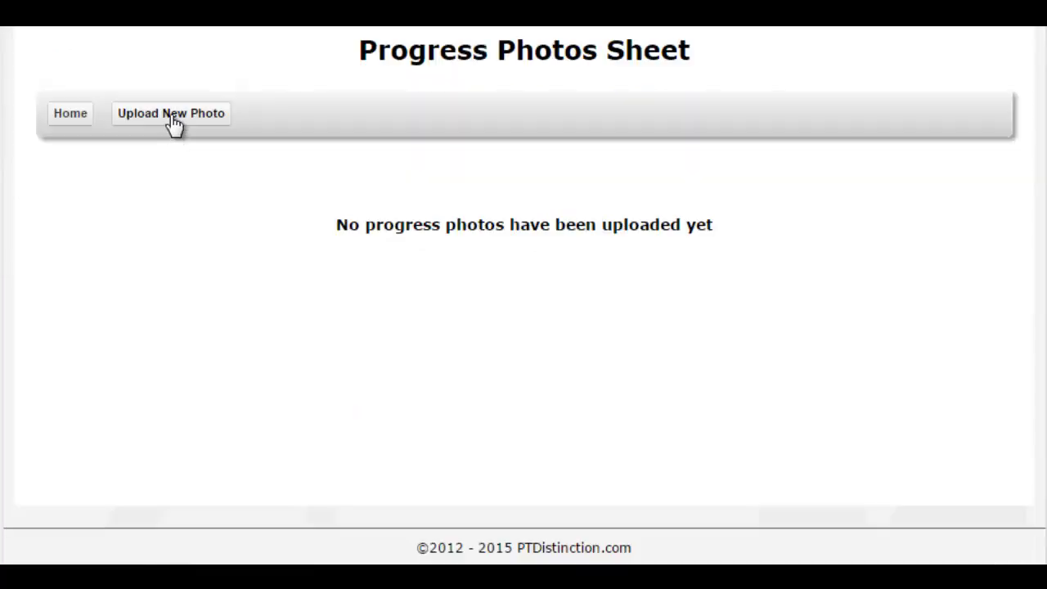
Upload Profile Pics/Profile Aus.jpg as a progress photo titled 'Me', dated 10 Mar 15
click(189, 302)
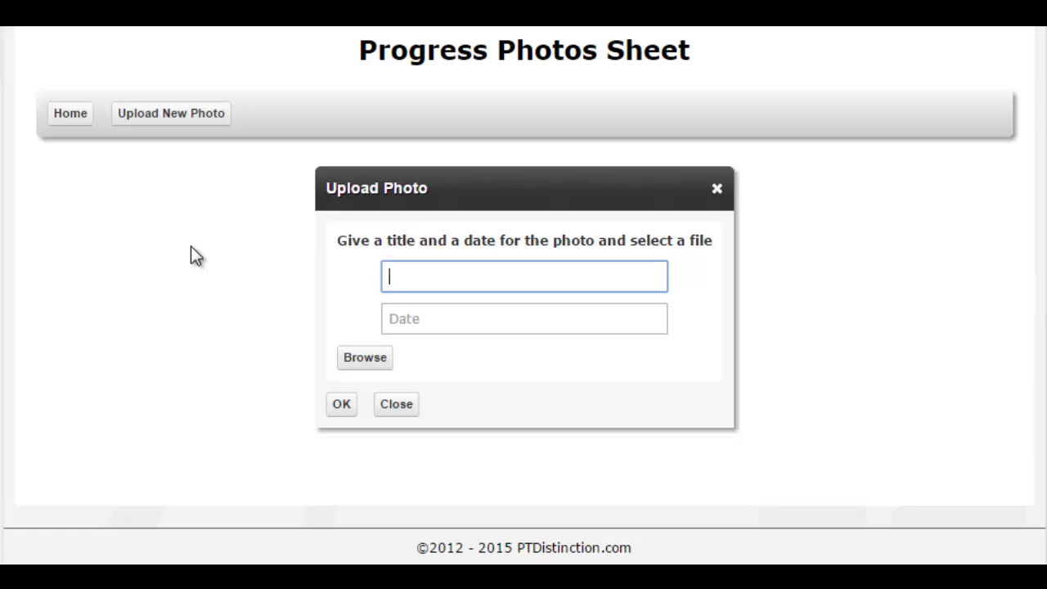
text(Me)
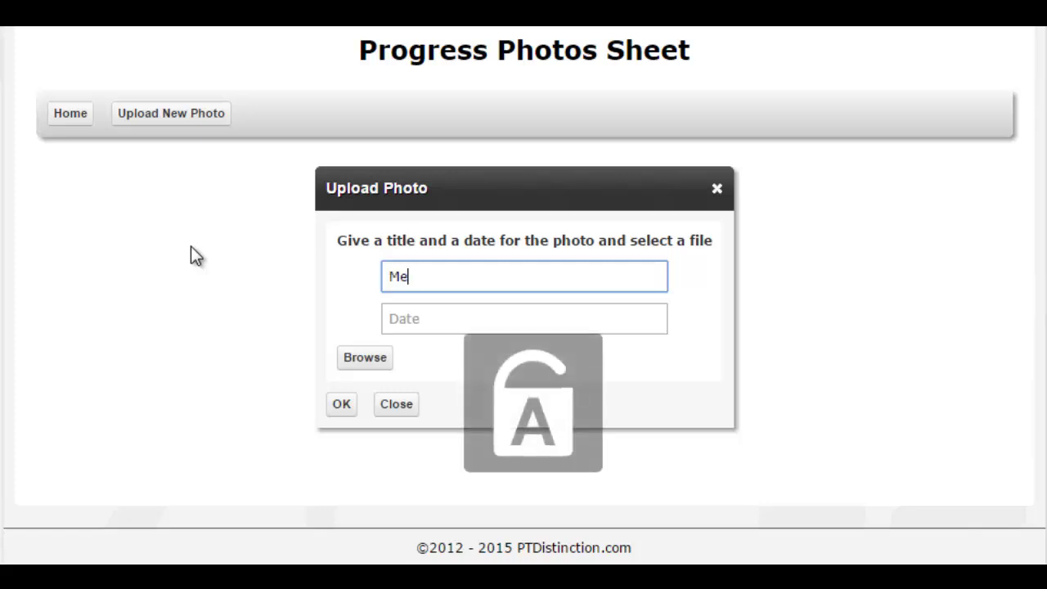
click(385, 318)
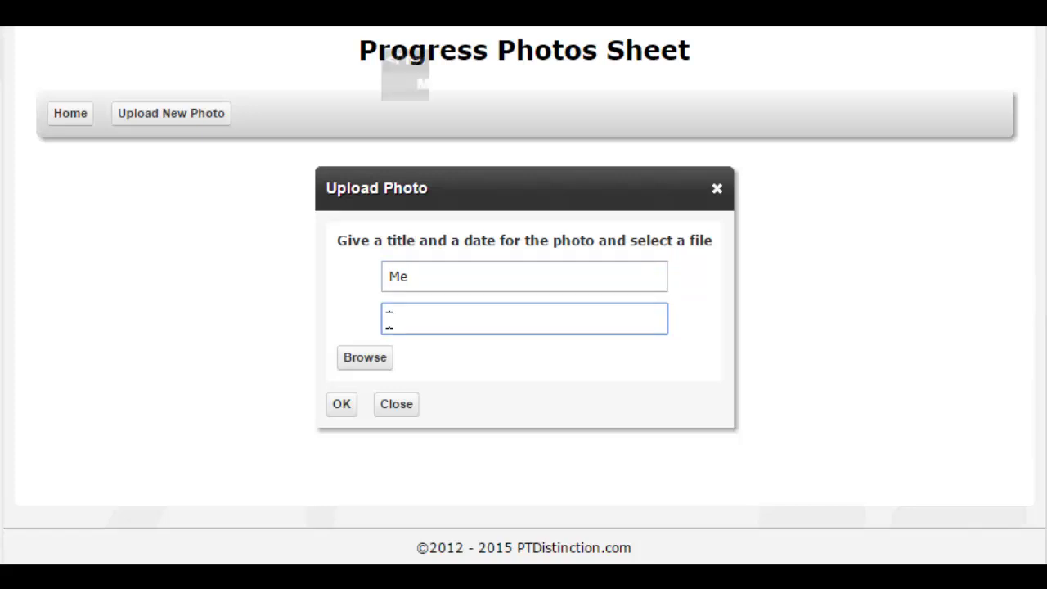
click(436, 195)
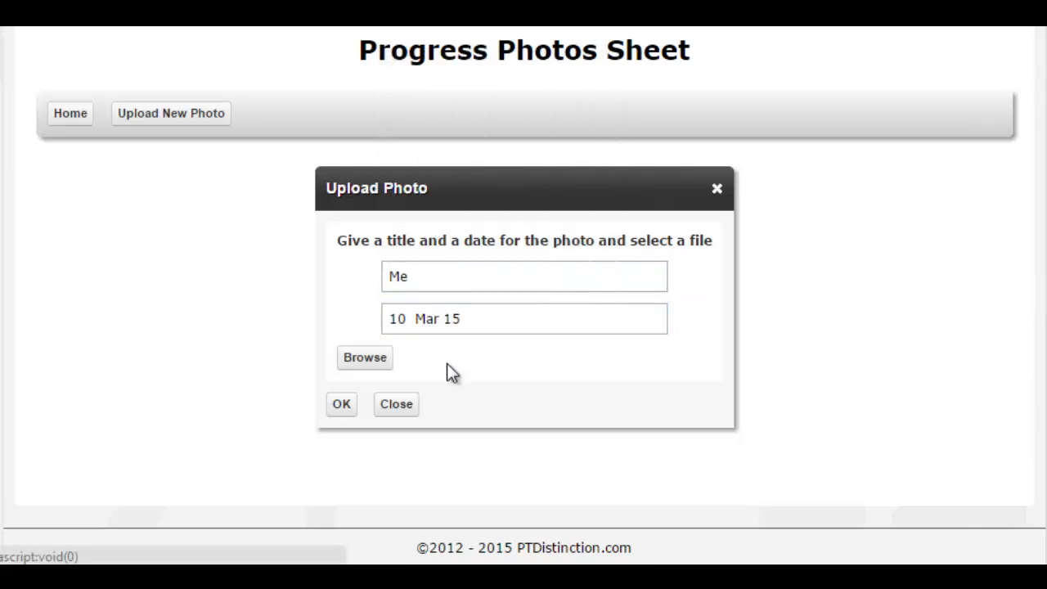
click(367, 365)
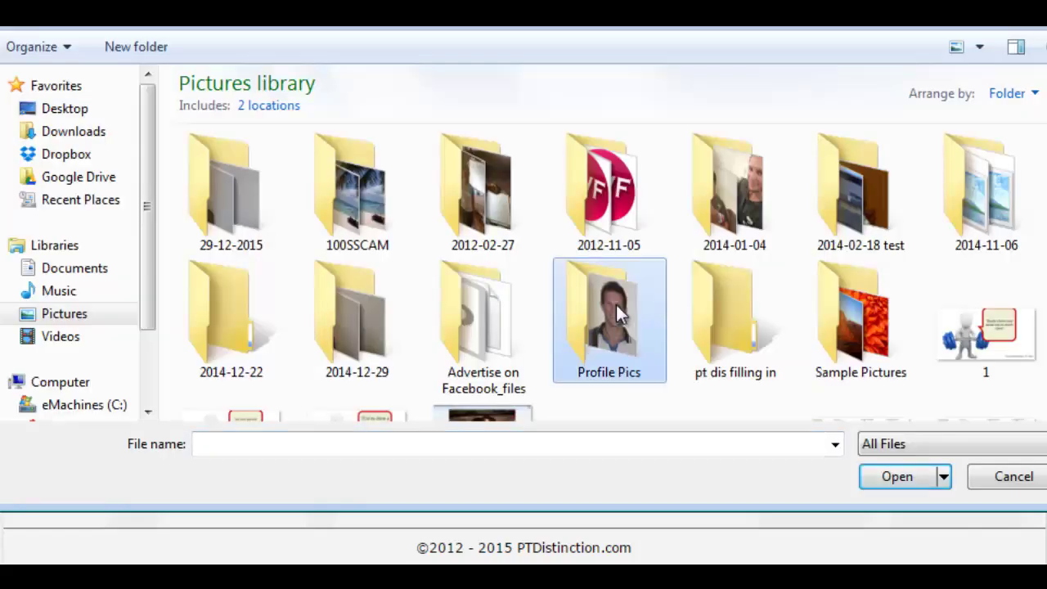
double_click(615, 305)
double_click(250, 189)
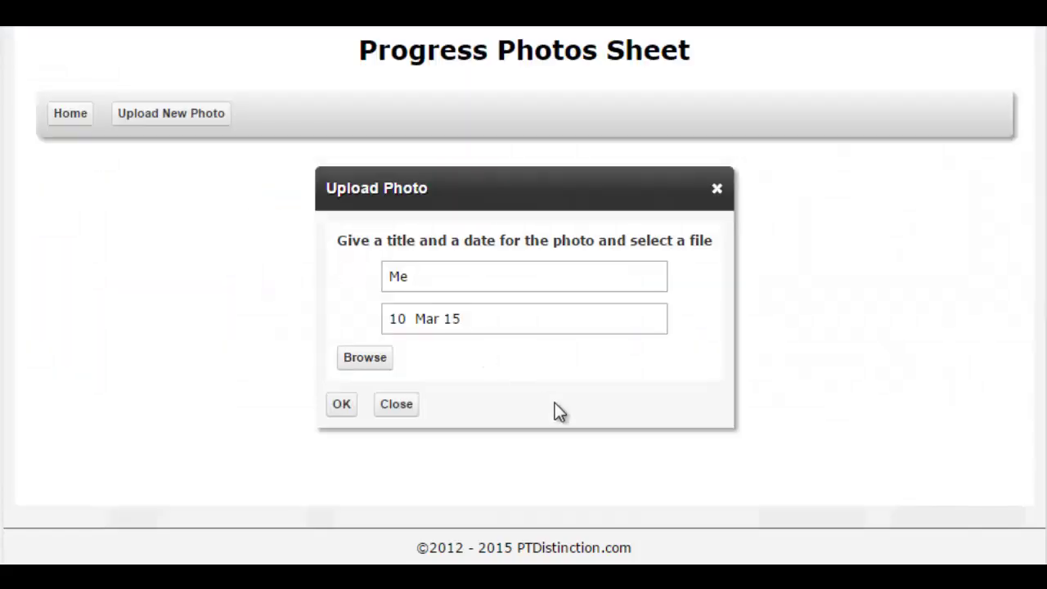
click(339, 493)
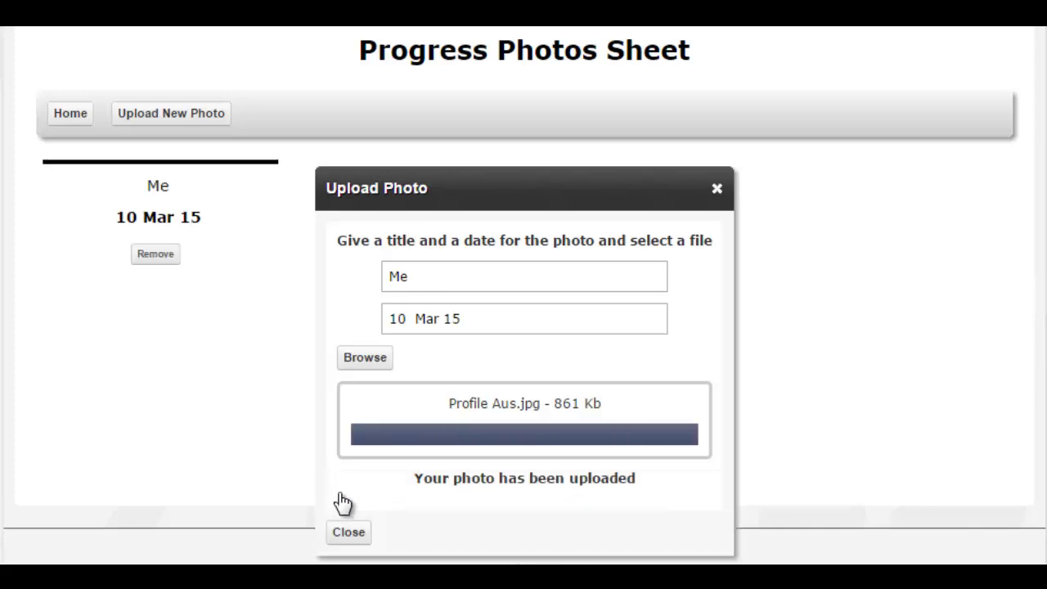
click(717, 190)
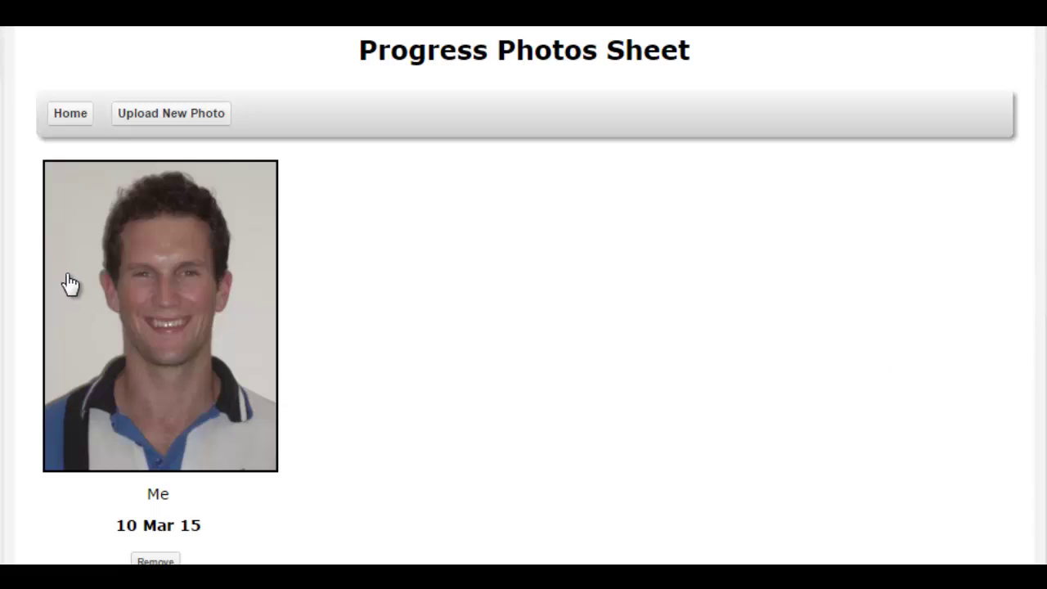
Return to the PTDistinction home page
click(77, 118)
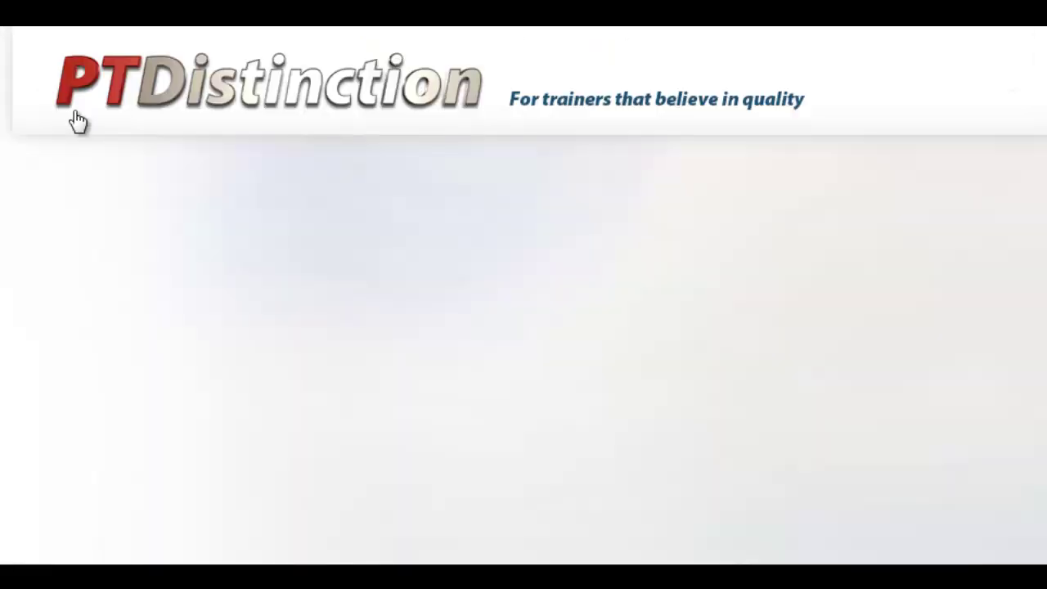